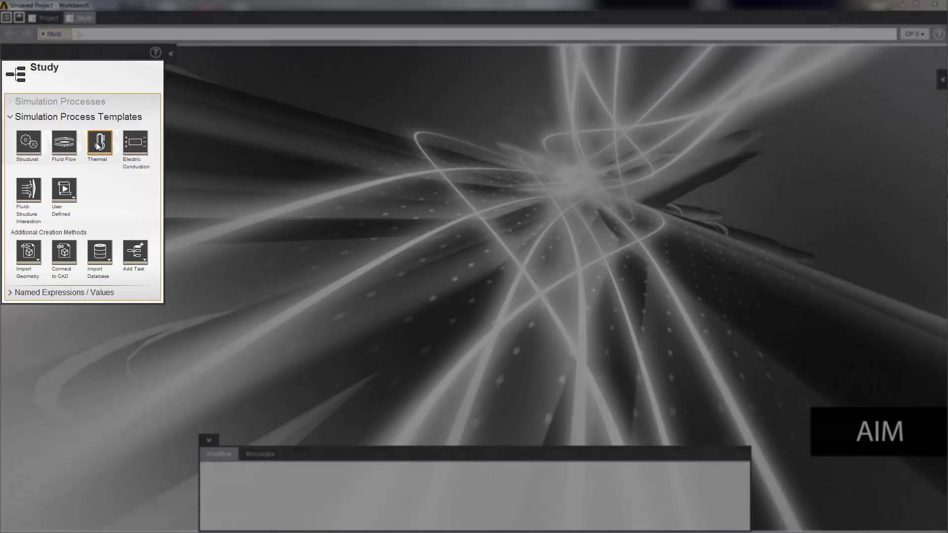
Choose the Thermal template with thermal and electric conduction physics
{"action": "left_click", "coordinate": [98, 144]}
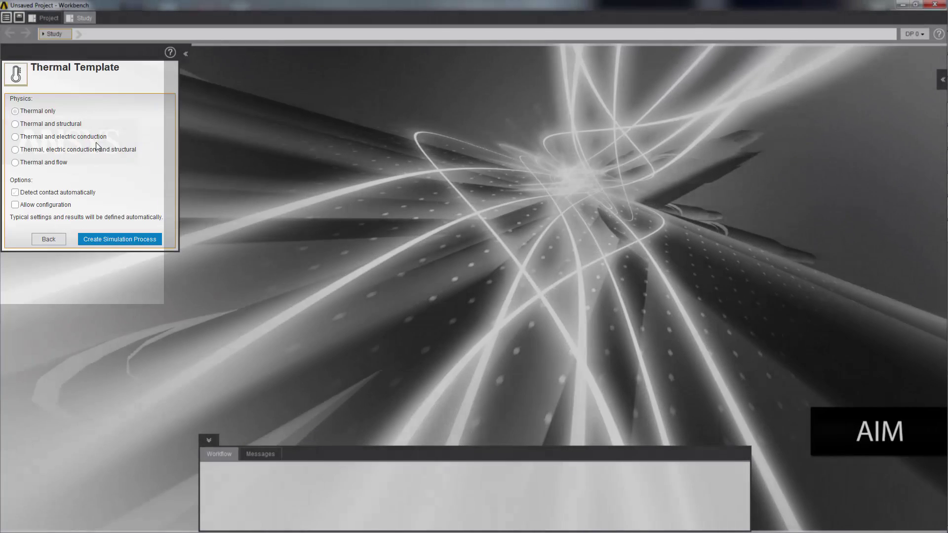
{"action": "left_click", "coordinate": [16, 138]}
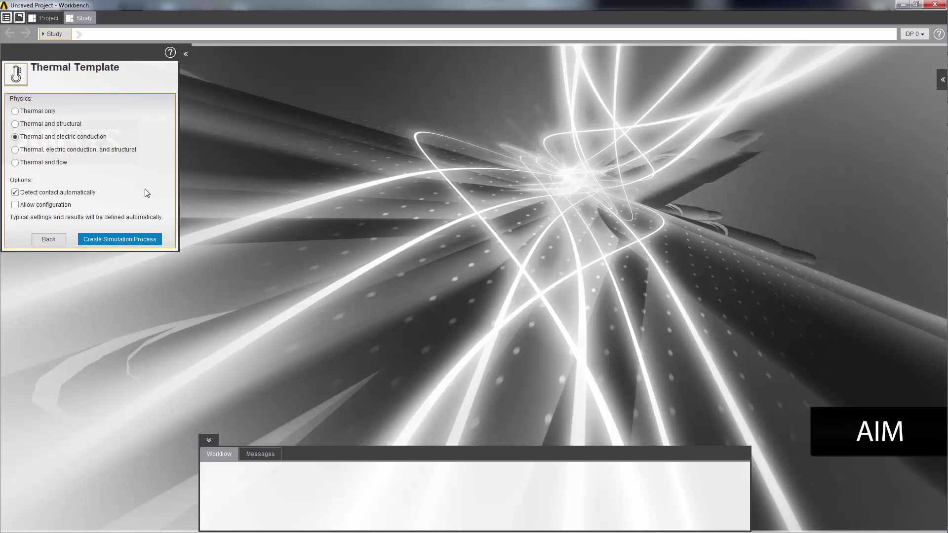
Create the simulation process from the cooler.iges geometry file
{"action": "left_click", "coordinate": [146, 233]}
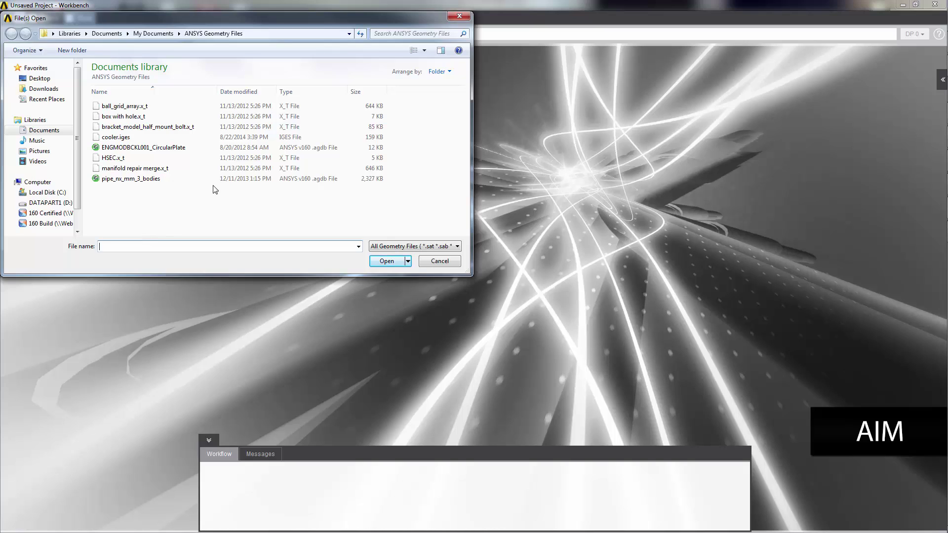
{"action": "left_click", "coordinate": [120, 138]}
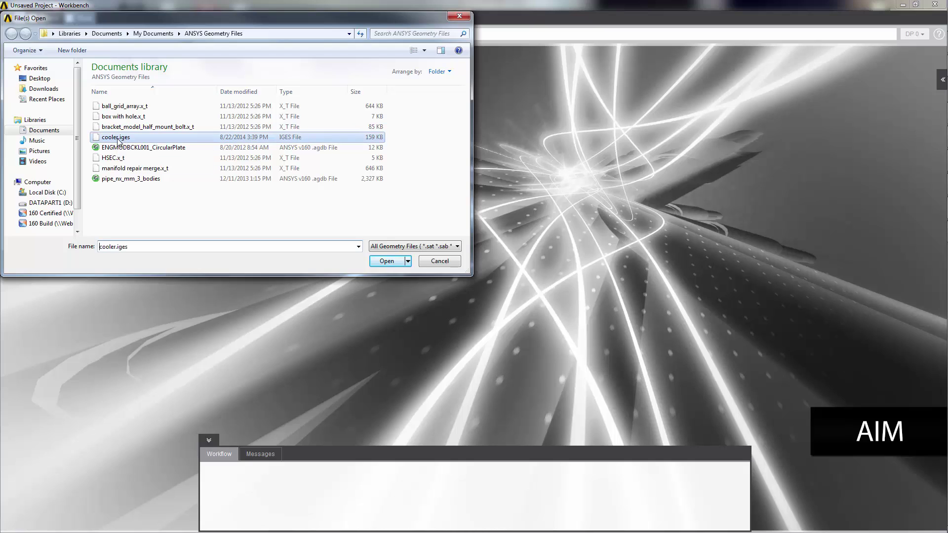
{"action": "left_click", "coordinate": [387, 262]}
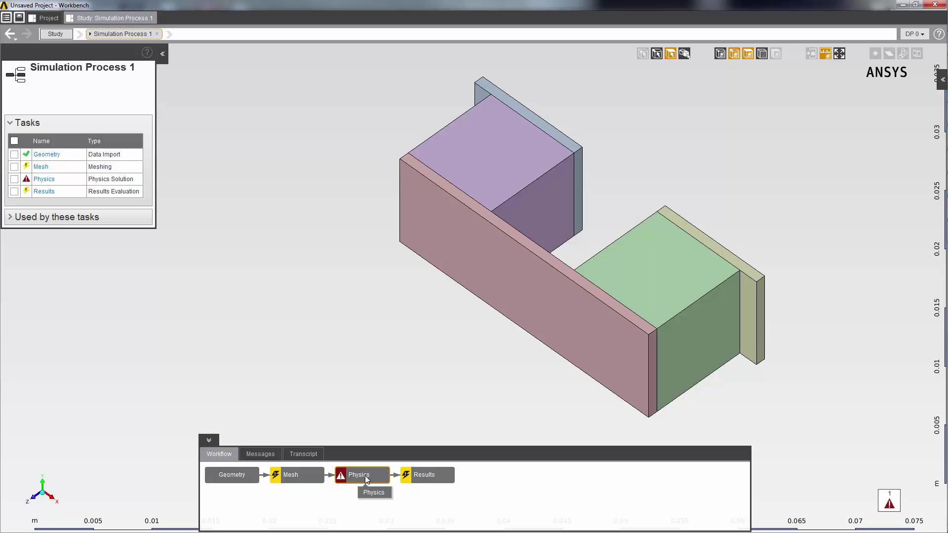
Open the Physics task's Structural Steel Assignment 1 for editing
{"action": "left_click", "coordinate": [365, 475]}
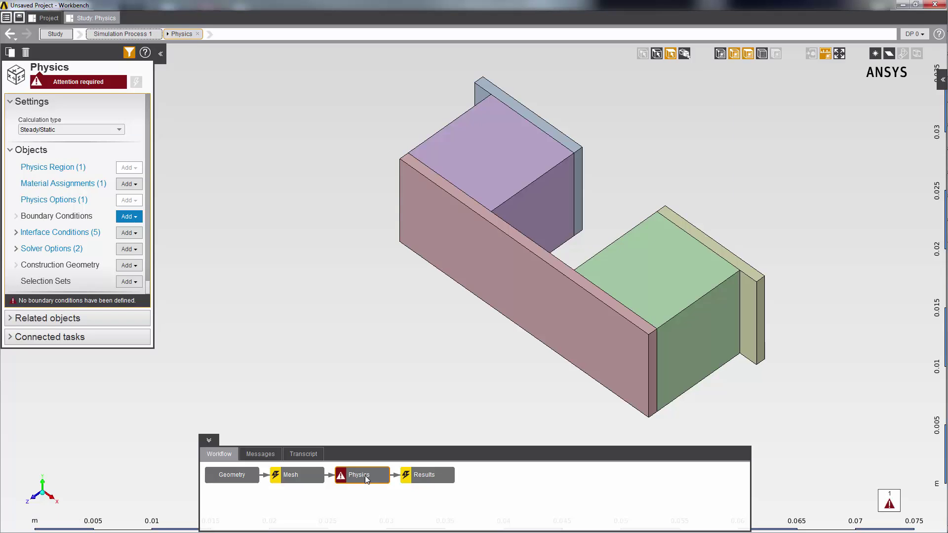
{"action": "left_click", "coordinate": [29, 184]}
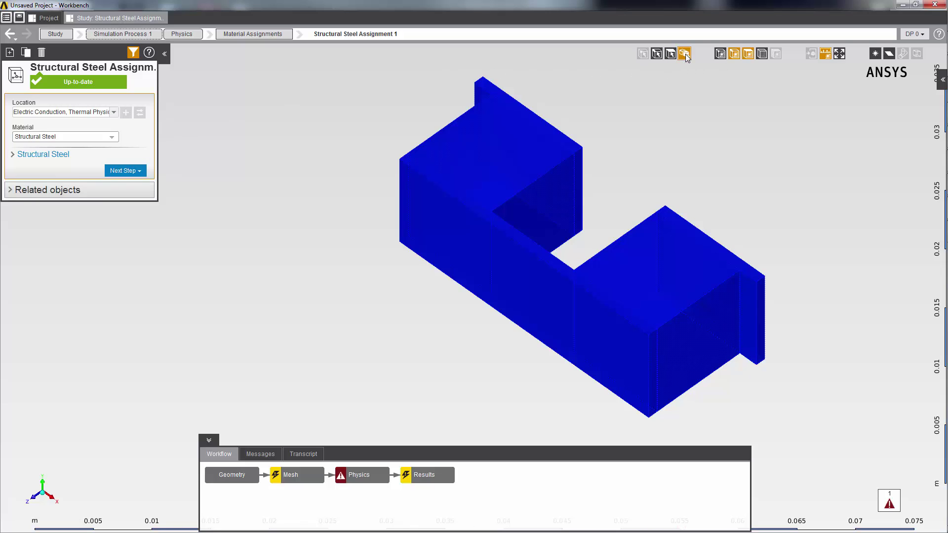
Assign Copper to the two upright end plates and the long front bar
{"action": "left_click", "coordinate": [542, 123]}
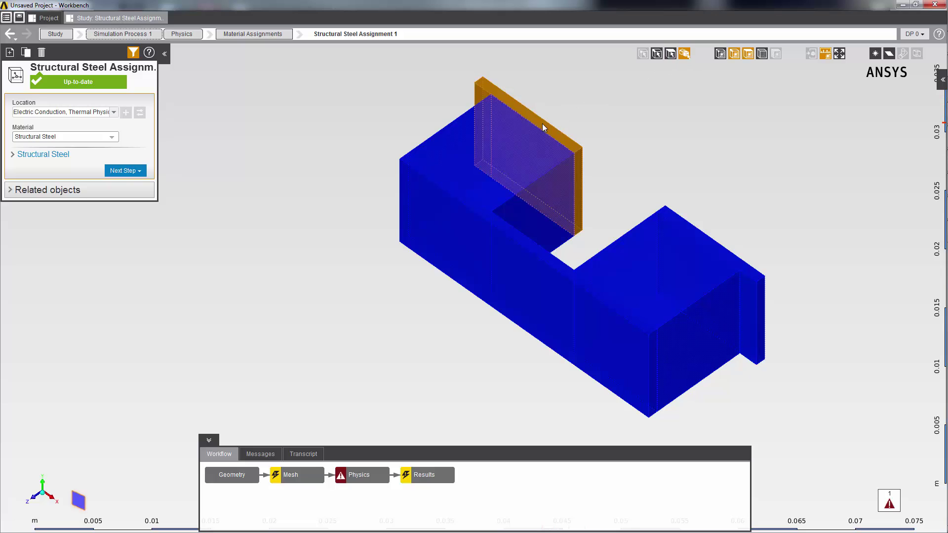
{"action": "left_click", "coordinate": [676, 223]}
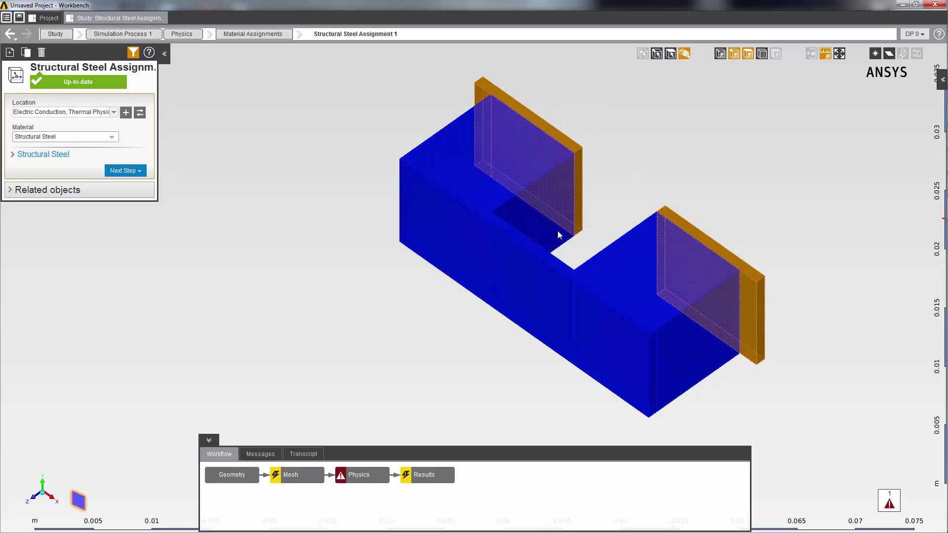
{"action": "left_click", "coordinate": [473, 259]}
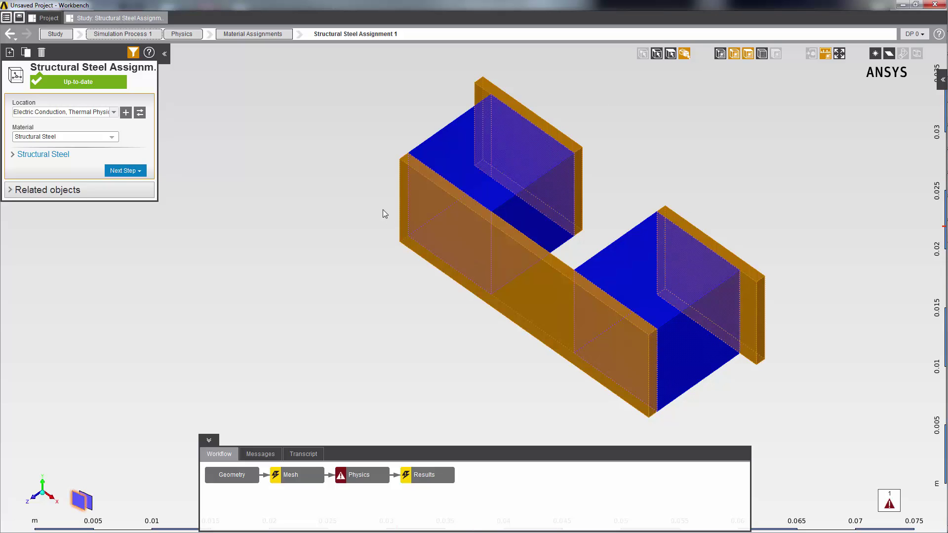
{"action": "left_click", "coordinate": [141, 113]}
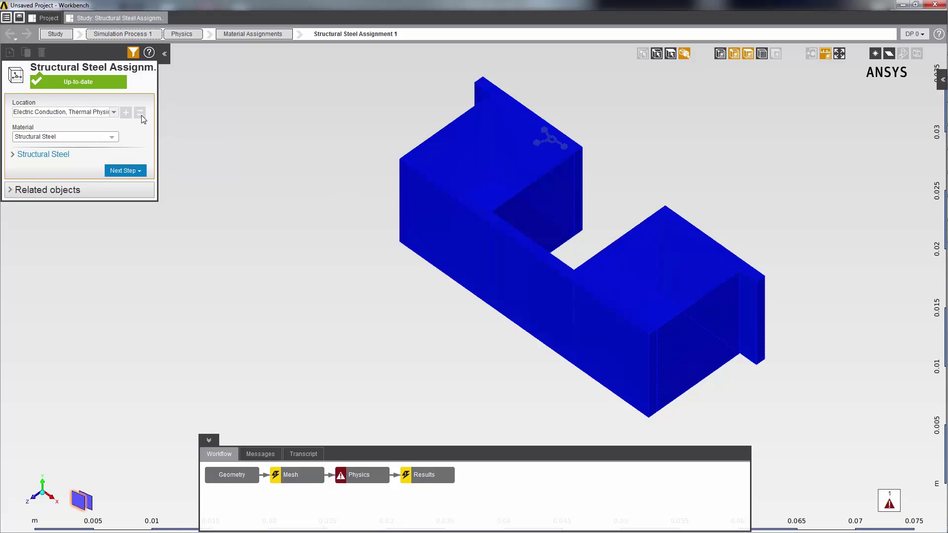
{"action": "left_click", "coordinate": [114, 138]}
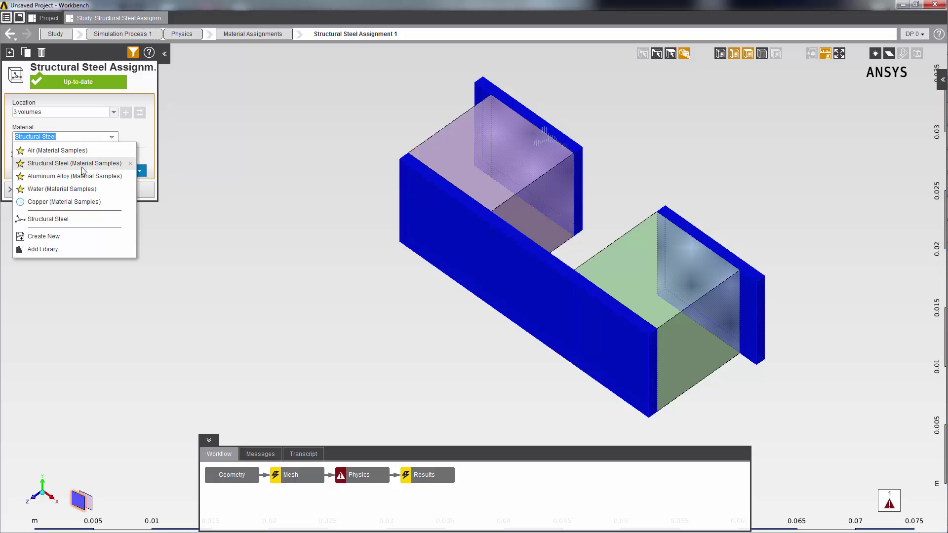
{"action": "left_click", "coordinate": [79, 203]}
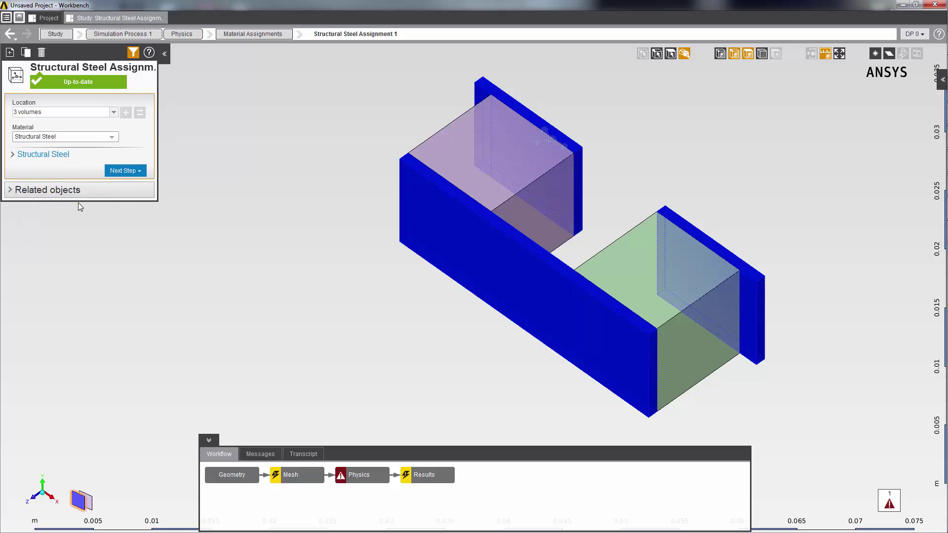
Give Copper an isotropic resistivity of 1.7E-08 ohm m
{"action": "left_click", "coordinate": [12, 166]}
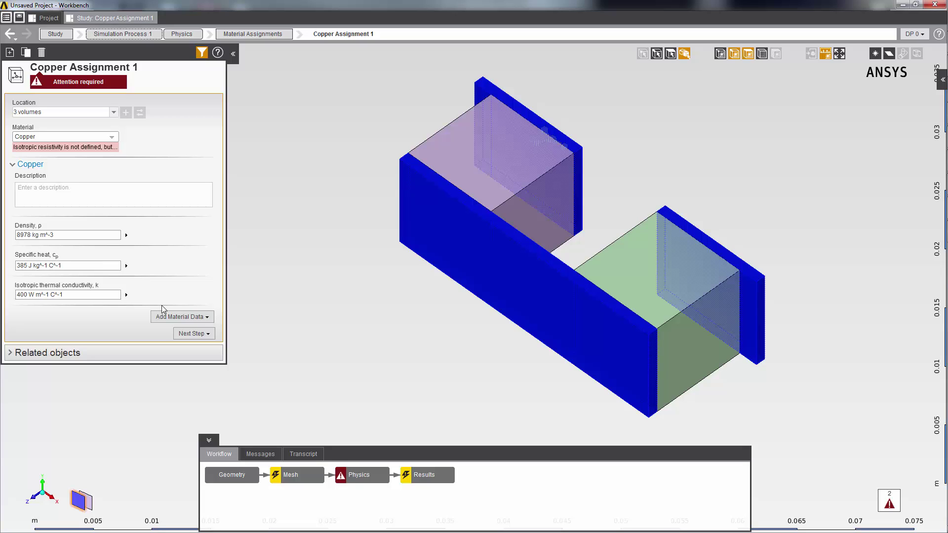
{"action": "left_click", "coordinate": [197, 318]}
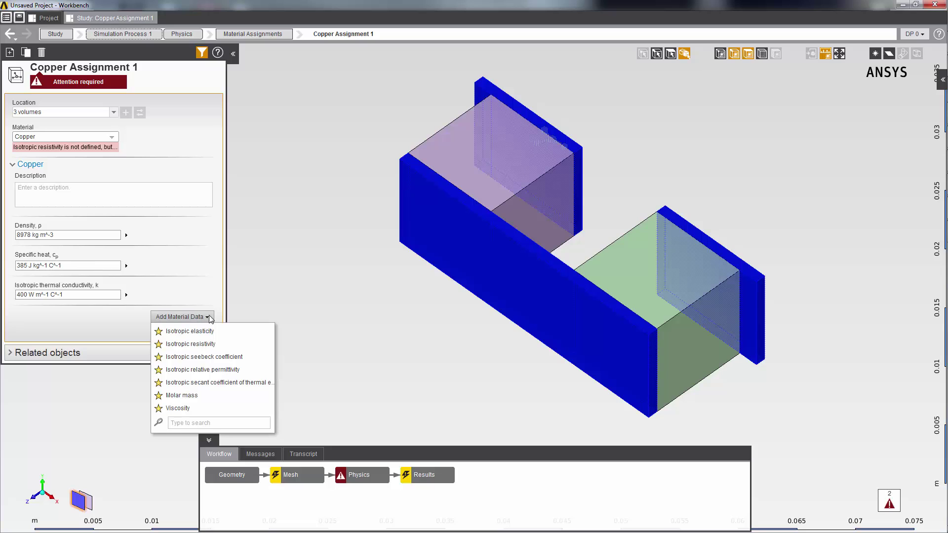
{"action": "left_click", "coordinate": [190, 344]}
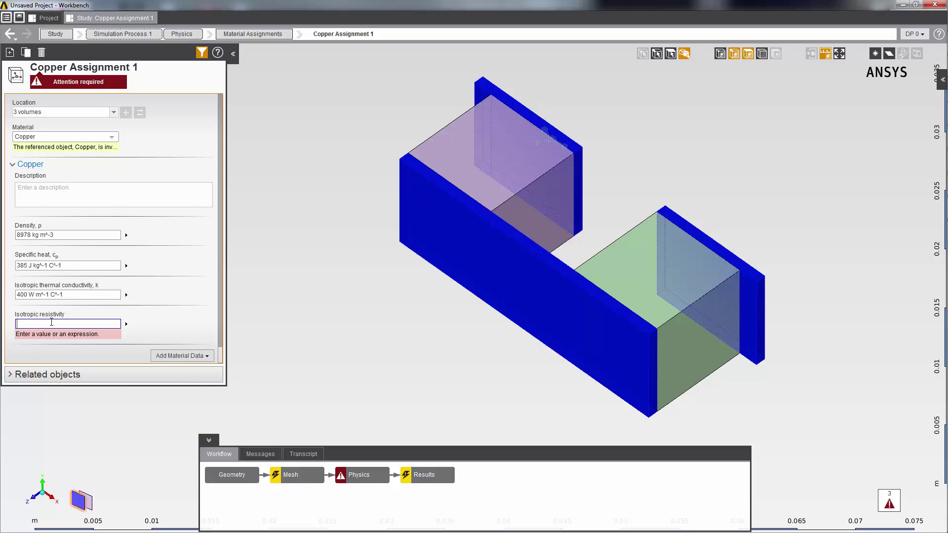
{"action": "left_click", "coordinate": [57, 322]}
{"action": "type", "text": "1.7E-08"}
{"action": "key", "text": "Return"}
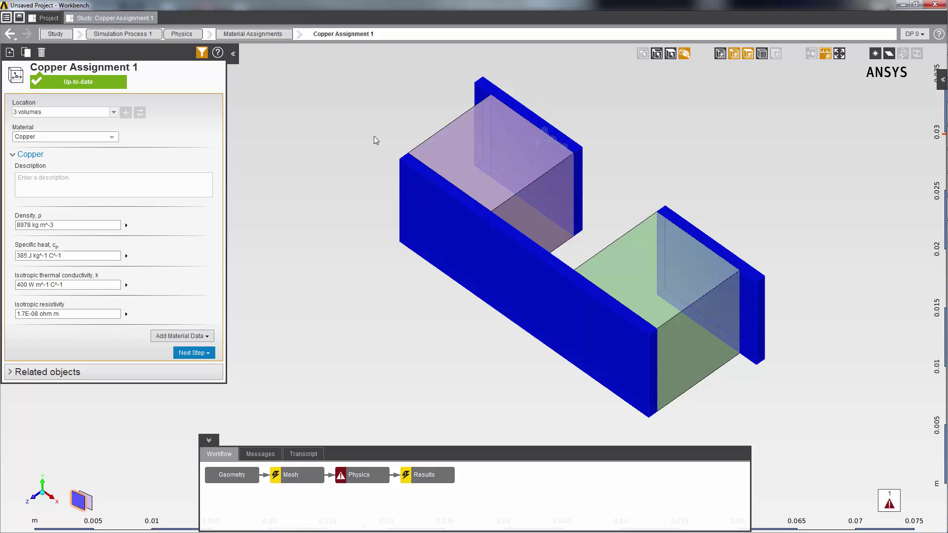
Create a new N-Type Semiconductor material assignment for the upper left block
{"action": "left_click", "coordinate": [445, 150]}
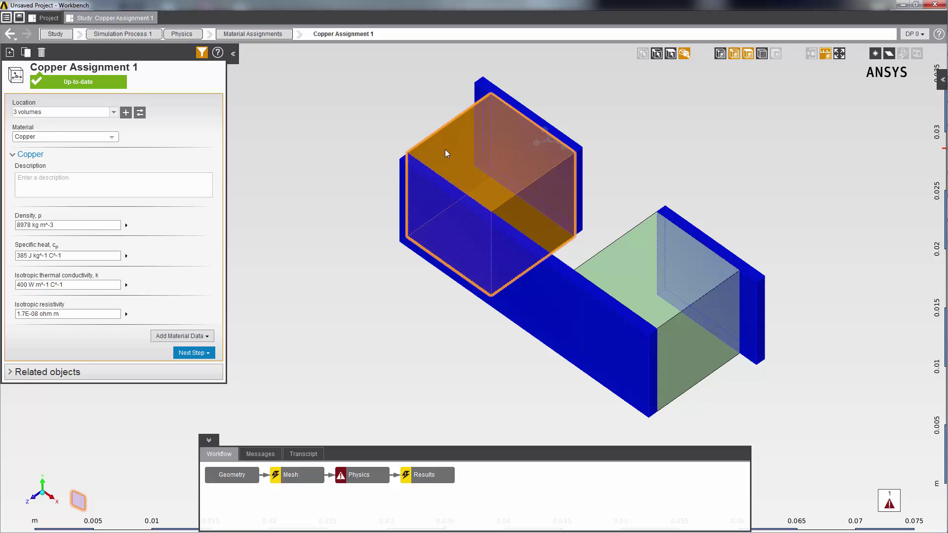
{"action": "right_click", "coordinate": [445, 149]}
{"action": "mouse_move", "coordinate": [572, 213]}
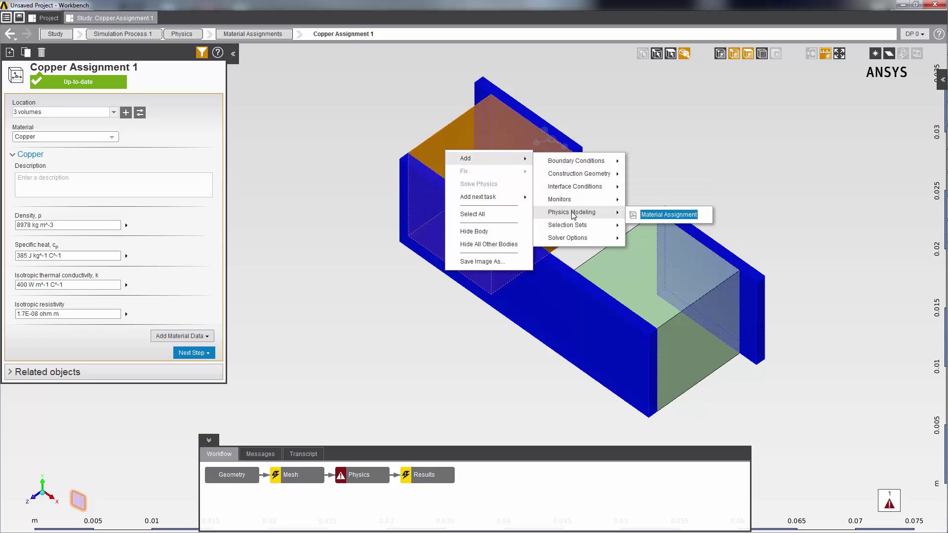
{"action": "left_click", "coordinate": [662, 215]}
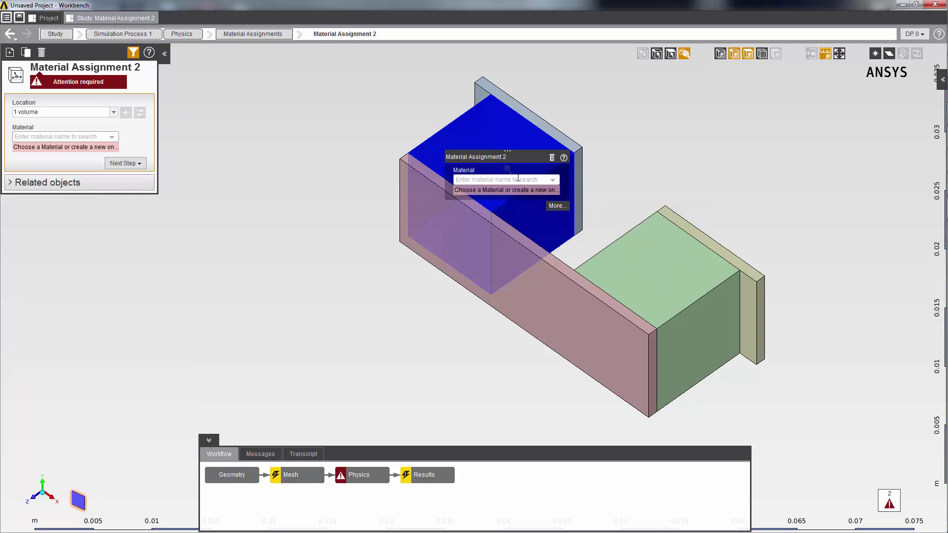
{"action": "left_click", "coordinate": [517, 178]}
{"action": "type", "text": "N-Type Semiconduc"}
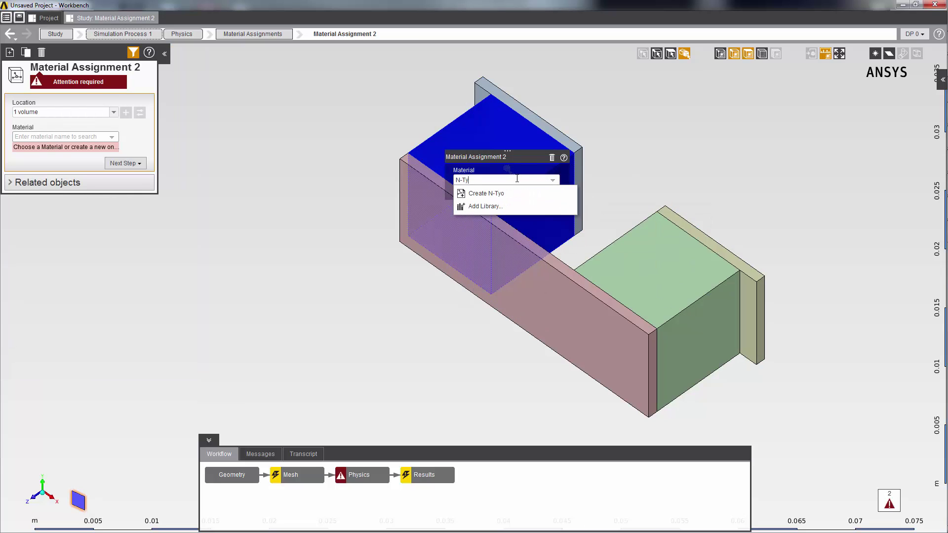
{"action": "type", "text": "tor"}
{"action": "left_click", "coordinate": [516, 193]}
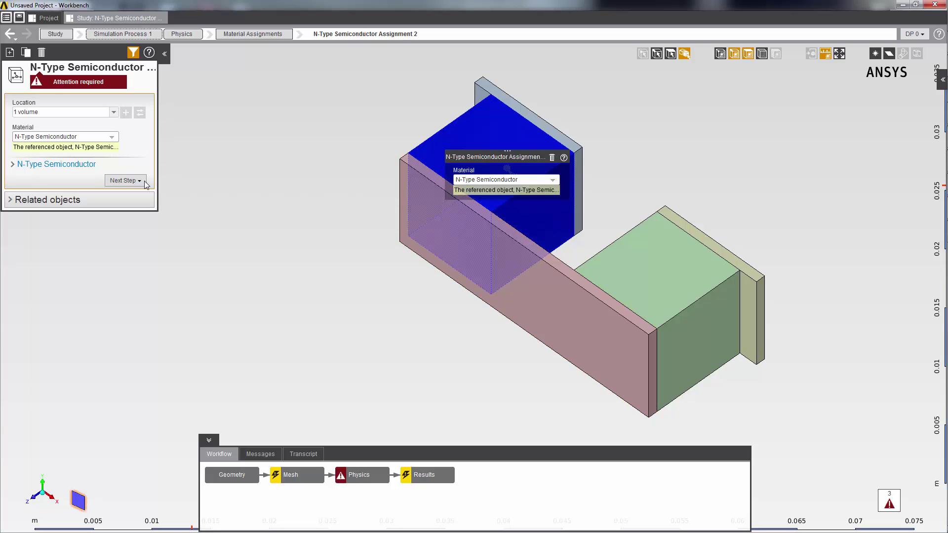
Give N-Type Semiconductor isotropic resistivity 1.05E-05 ohm m and return to the assignment list
{"action": "left_click", "coordinate": [13, 164]}
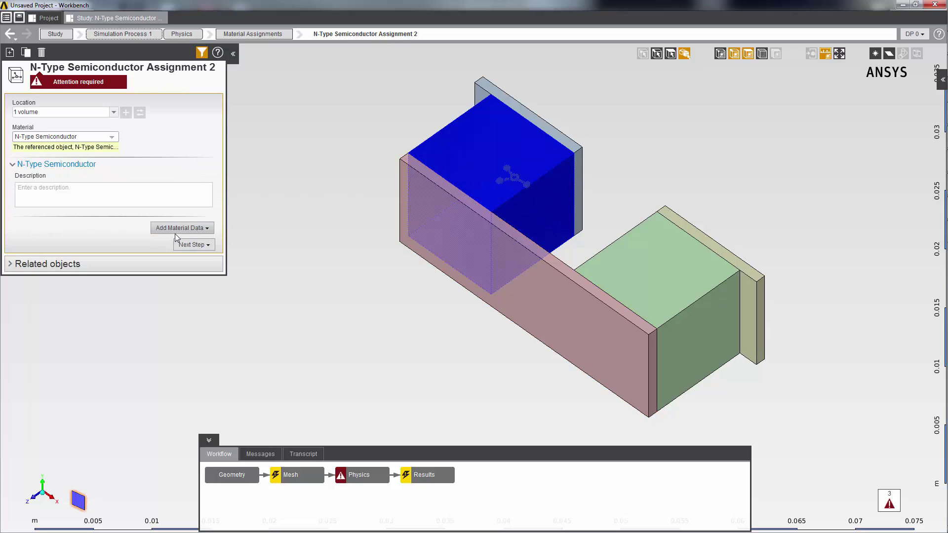
{"action": "left_click", "coordinate": [202, 228]}
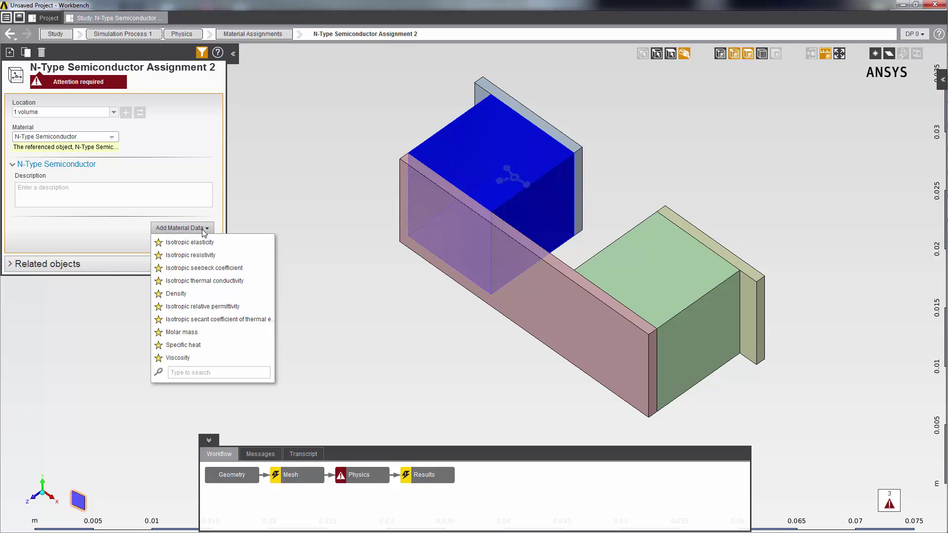
{"action": "left_click", "coordinate": [202, 255]}
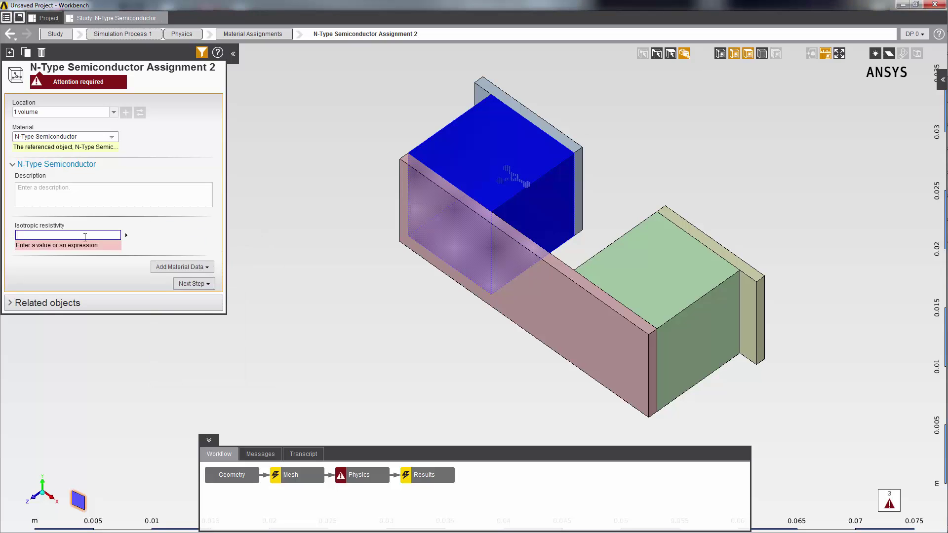
{"action": "type", "text": "1.05E-05 ohm m"}
{"action": "key", "text": "Return"}
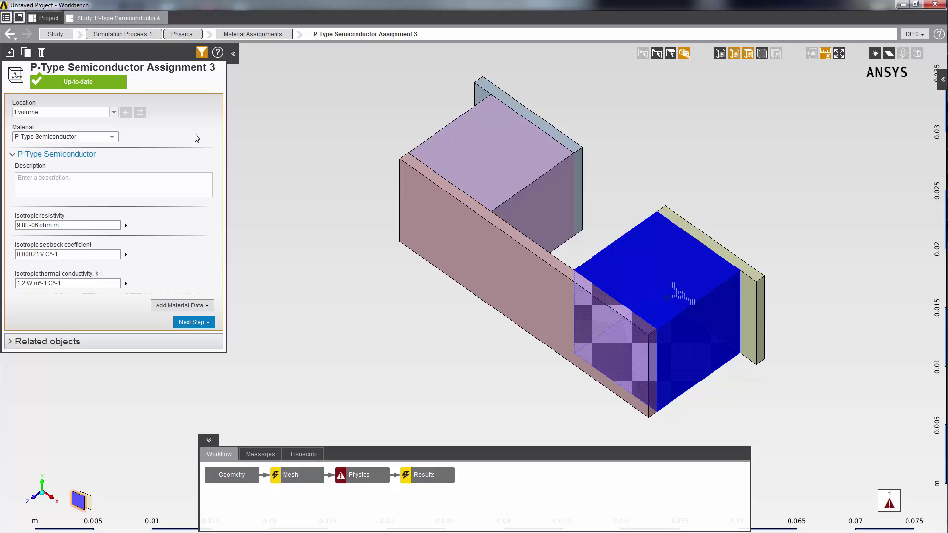
{"action": "left_click", "coordinate": [275, 35]}
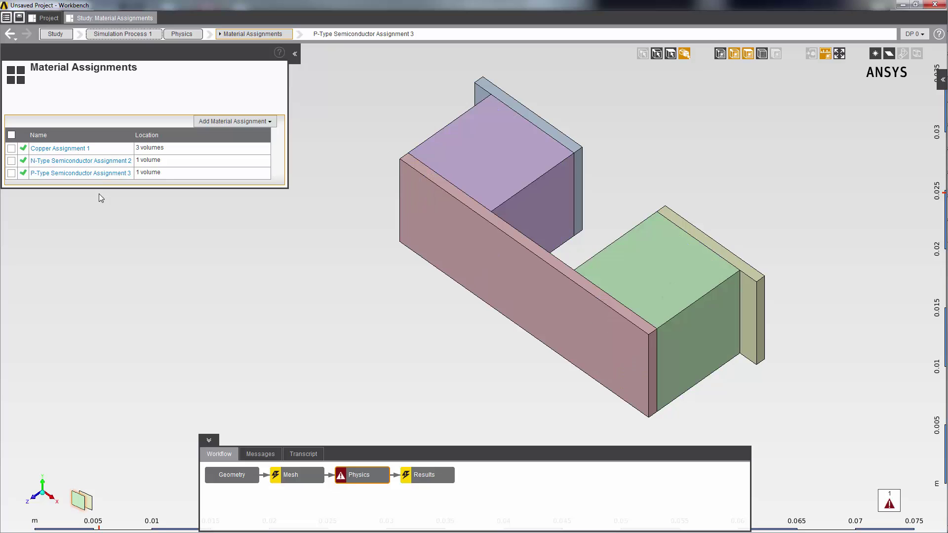
In face-selection mode, select the outer faces of both end plates
{"action": "left_click", "coordinate": [347, 478]}
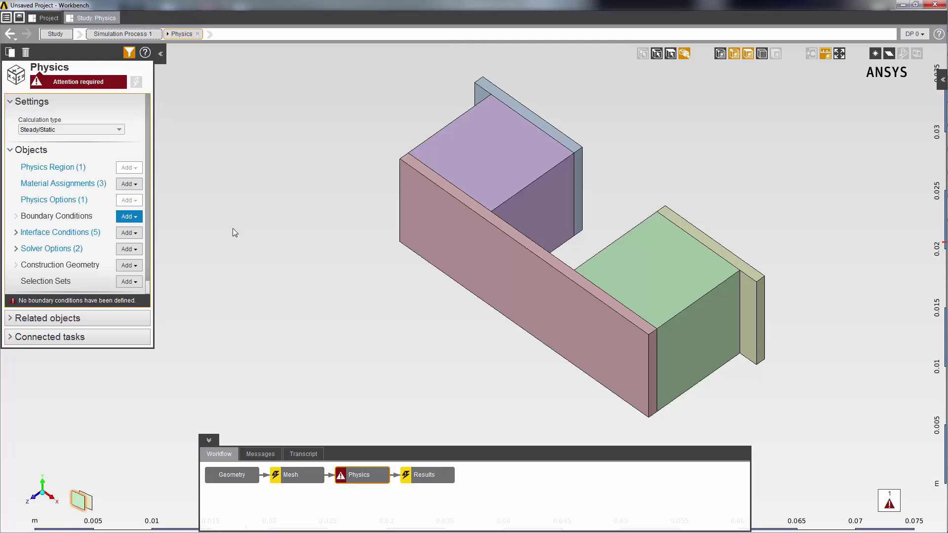
{"action": "left_click", "coordinate": [670, 54]}
{"action": "middle_click_drag", "start_coordinate": [458, 185], "coordinate": [357, 329]}
{"action": "left_click", "coordinate": [555, 72]}
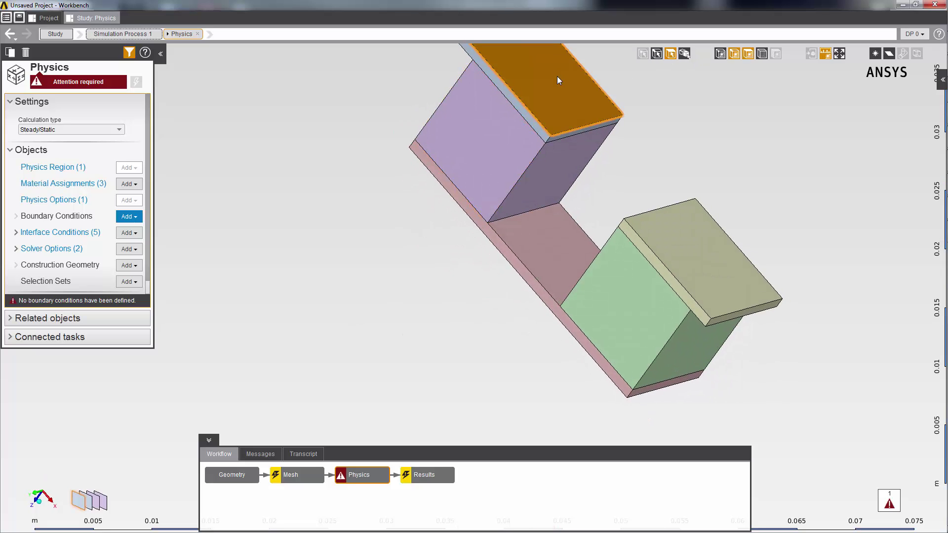
{"action": "left_click", "coordinate": [659, 228], "text": "ctrl"}
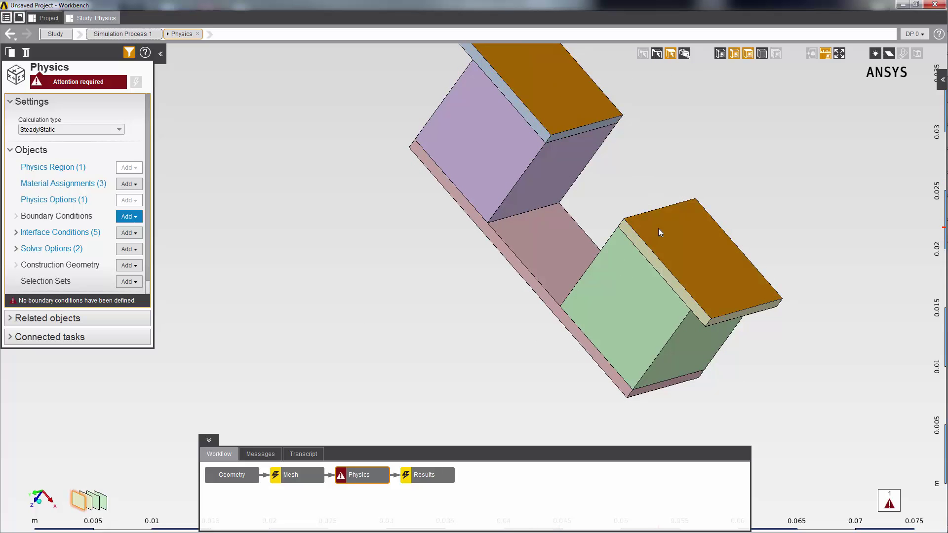
Hold both plate faces at 54 C with a temperature constraint
{"action": "right_click", "coordinate": [313, 197]}
{"action": "mouse_move", "coordinate": [320, 207]}
{"action": "mouse_move", "coordinate": [418, 209]}
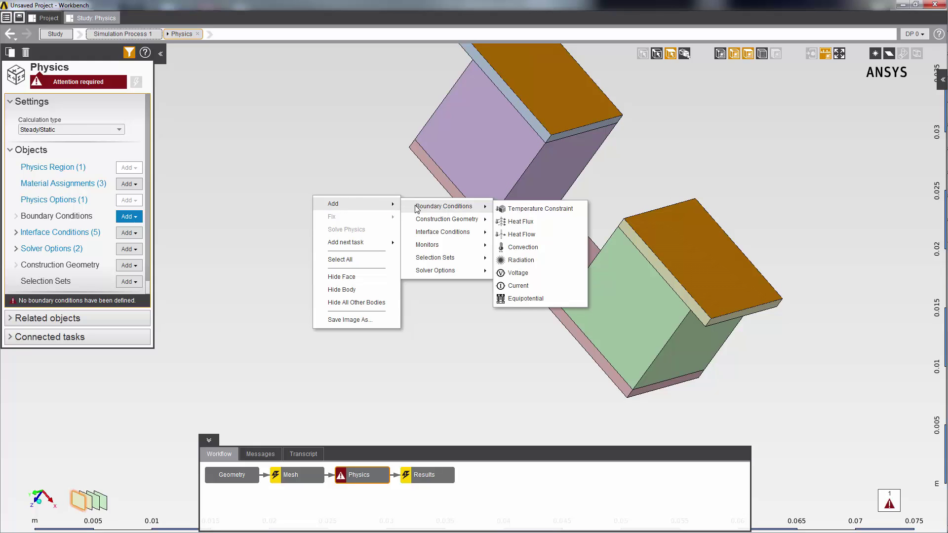
{"action": "left_click", "coordinate": [510, 209]}
{"action": "left_click", "coordinate": [375, 225]}
{"action": "type", "text": "54"}
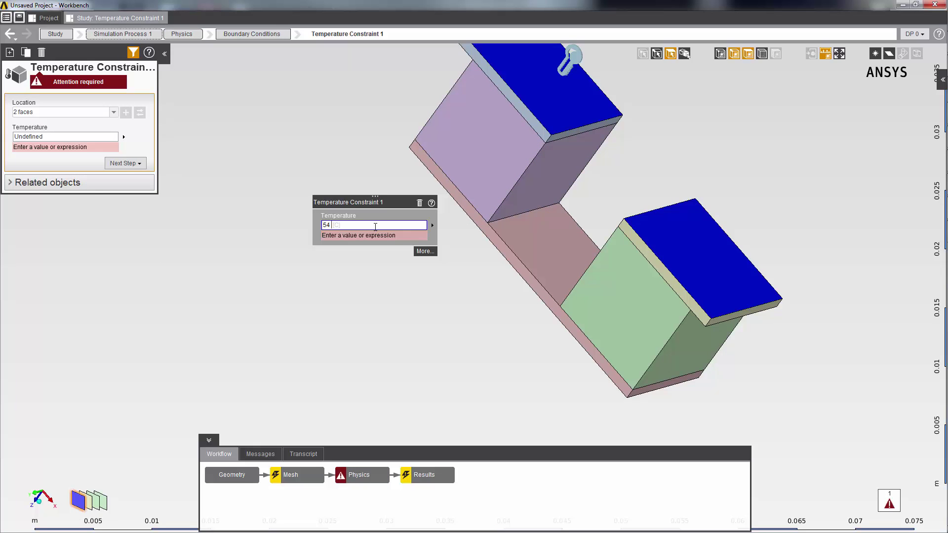
{"action": "key", "text": "Return"}
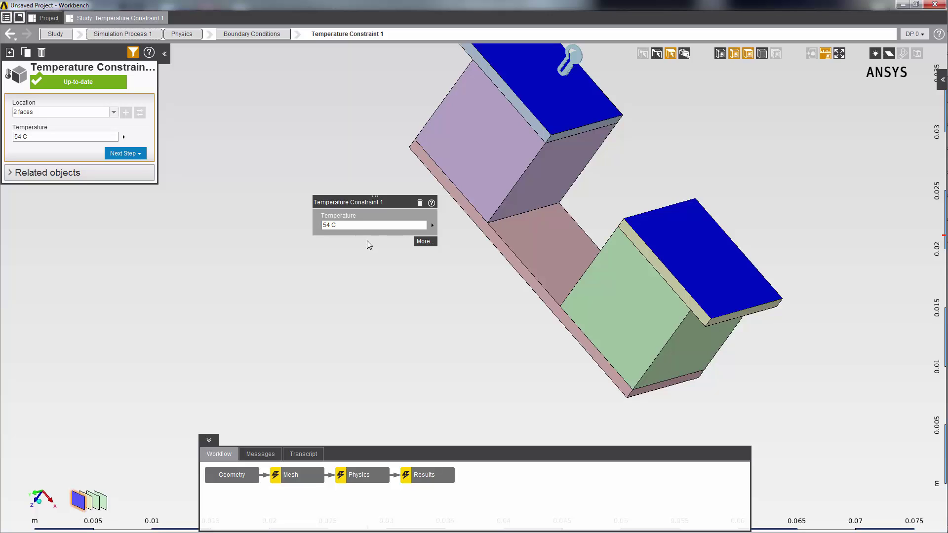
{"action": "left_click", "coordinate": [770, 307]}
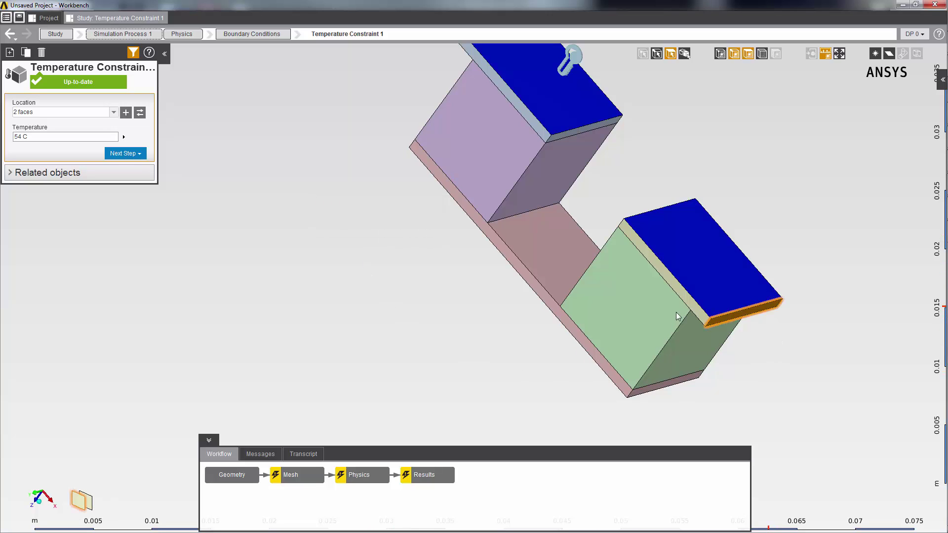
Apply a 0 V voltage condition to the picked plate face and review the boundary conditions
{"action": "right_click", "coordinate": [243, 225]}
{"action": "mouse_move", "coordinate": [259, 230]}
{"action": "mouse_move", "coordinate": [347, 234]}
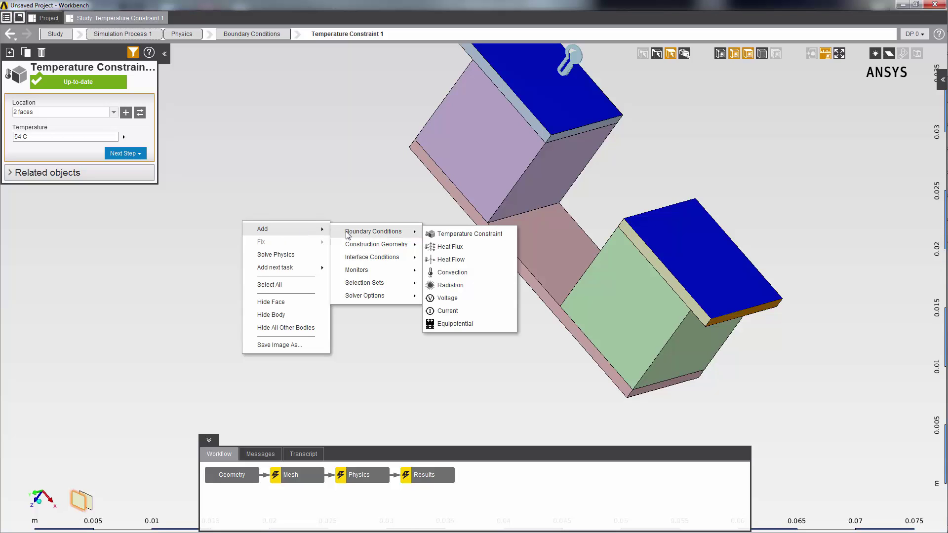
{"action": "left_click", "coordinate": [448, 298]}
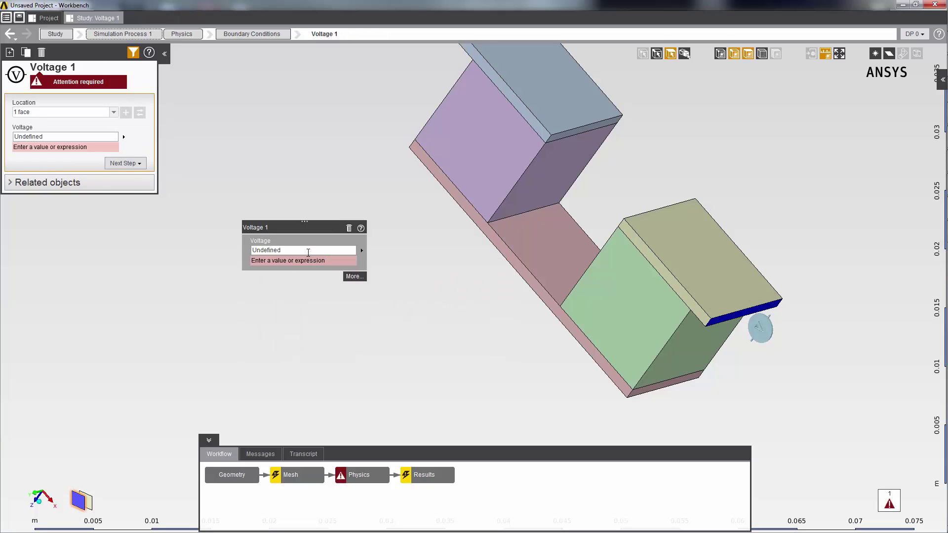
{"action": "left_click", "coordinate": [308, 251]}
{"action": "type", "text": "0"}
{"action": "key", "text": "Return"}
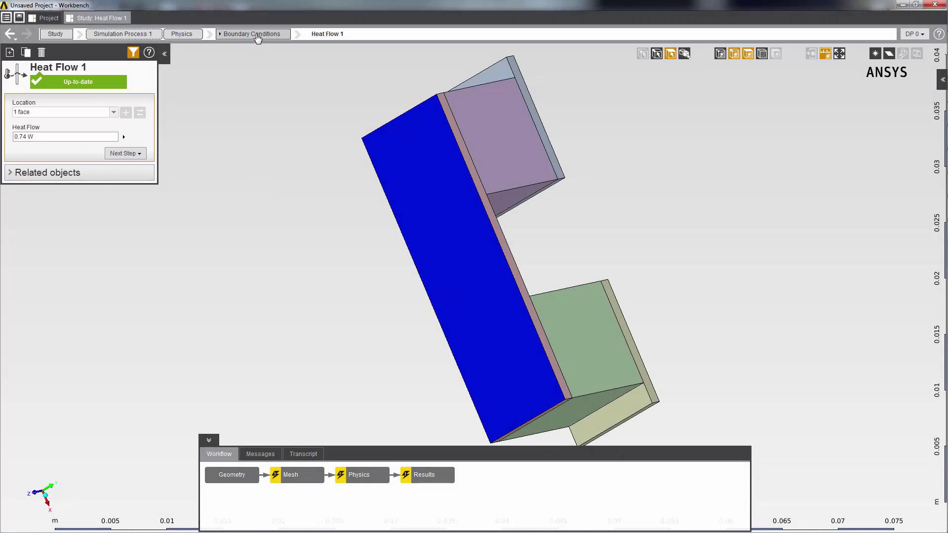
{"action": "left_click", "coordinate": [256, 34]}
Return to the isometric view and update the Physics step to solve it
{"action": "left_click", "coordinate": [825, 53]}
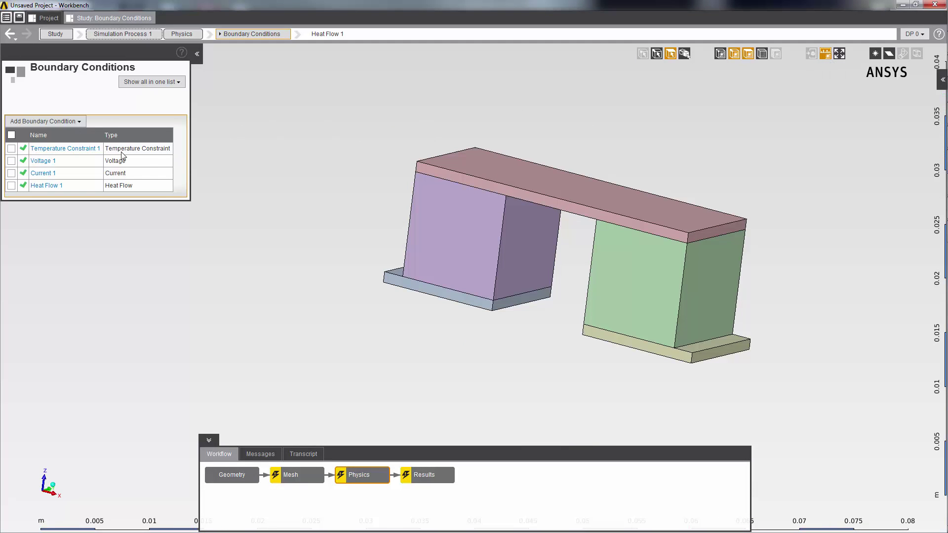
{"action": "mouse_move", "coordinate": [88, 154]}
{"action": "mouse_move", "coordinate": [50, 166]}
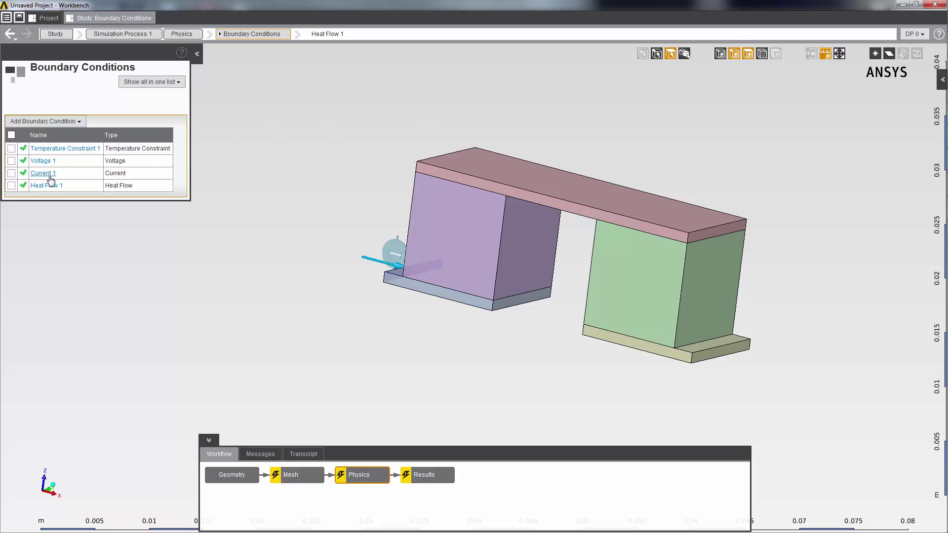
{"action": "mouse_move", "coordinate": [50, 187]}
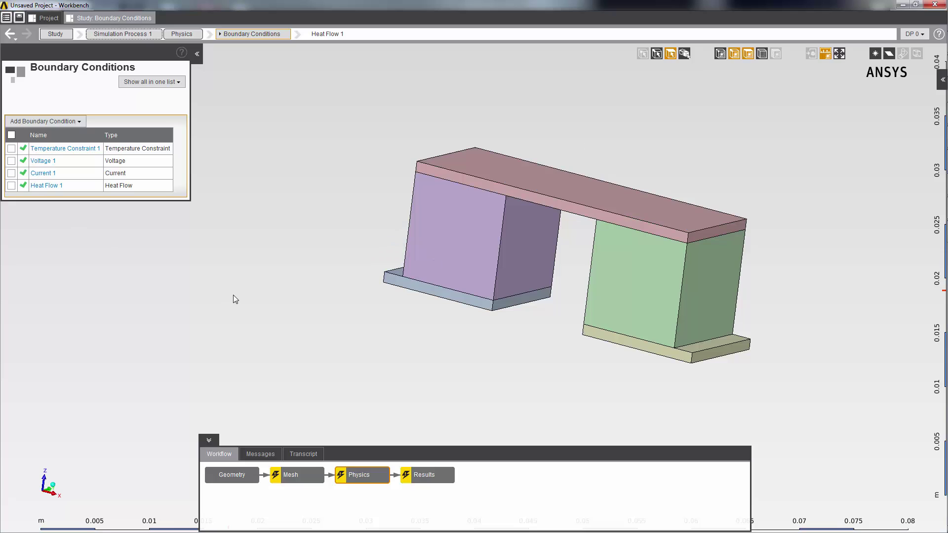
{"action": "right_click", "coordinate": [367, 480]}
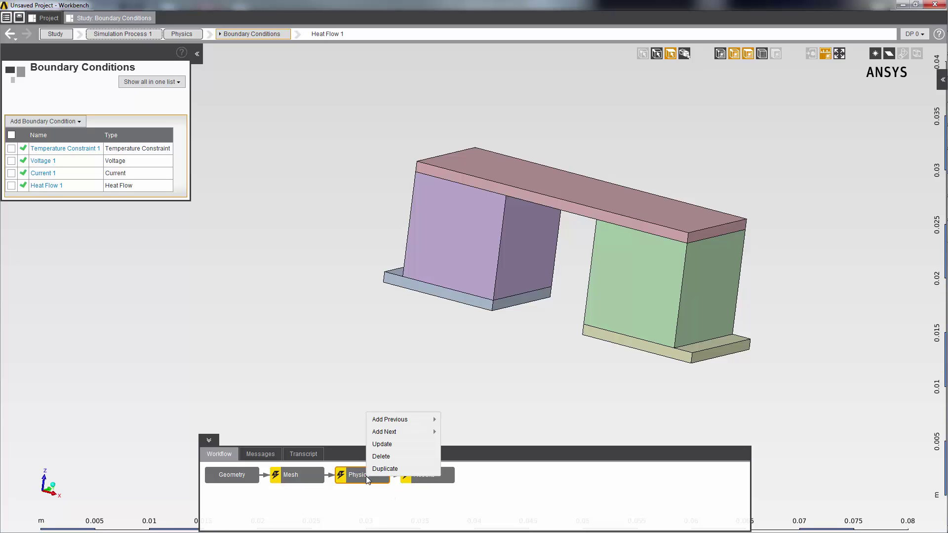
{"action": "left_click", "coordinate": [385, 441]}
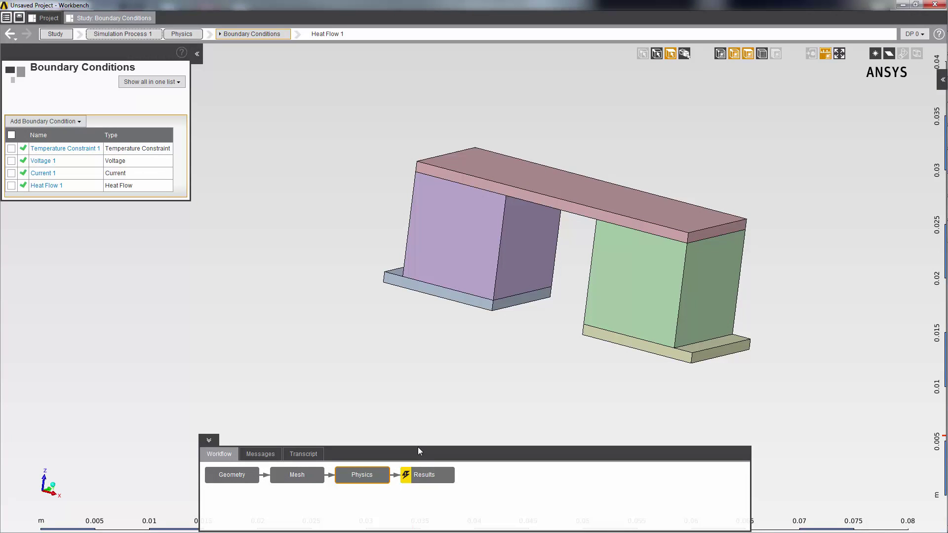
Evaluate results and show the temperature contour, ranging -1.807 C to 54.05 C
{"action": "left_click", "coordinate": [426, 475]}
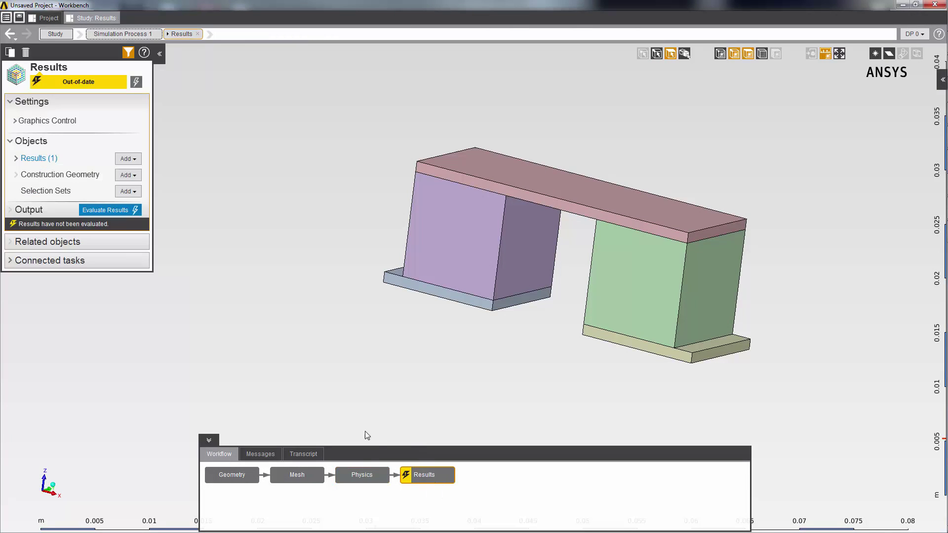
{"action": "left_click", "coordinate": [129, 211]}
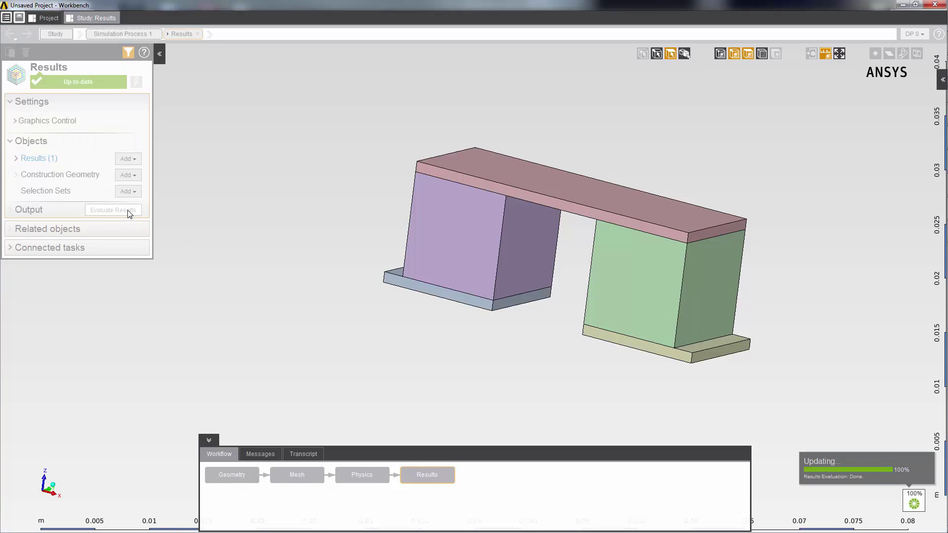
{"action": "left_click", "coordinate": [13, 158]}
{"action": "left_click", "coordinate": [32, 172]}
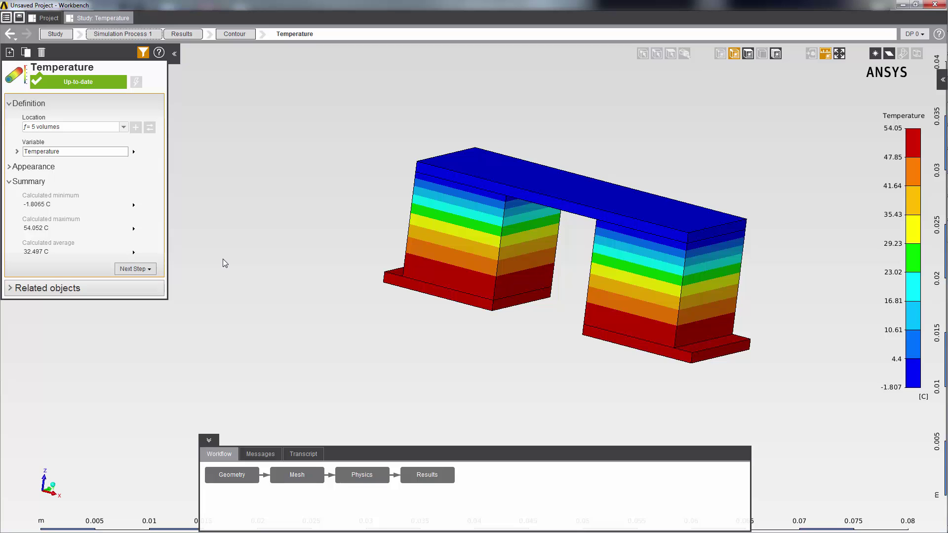
Add and evaluate an Electric Potential contour on the cooler, spanning 0 to 0.080367 V
{"action": "left_click", "coordinate": [422, 474]}
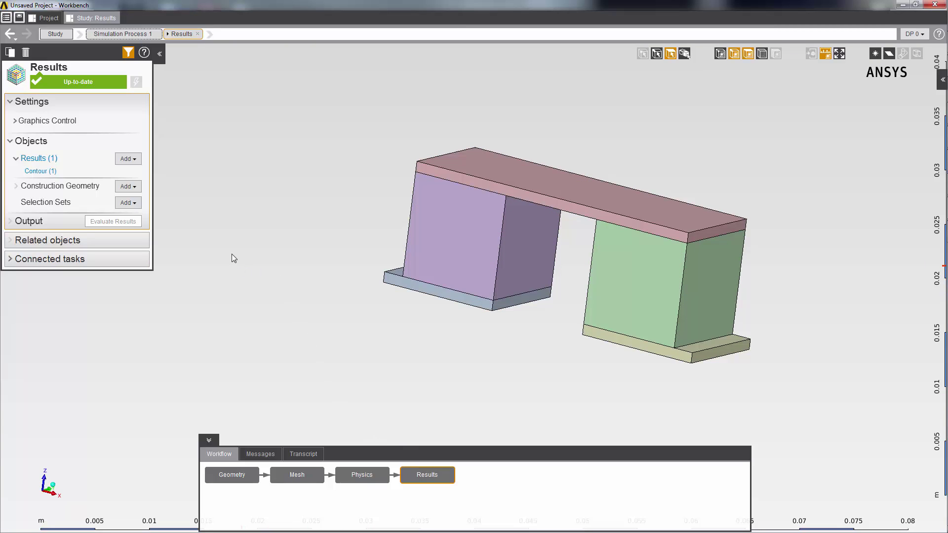
{"action": "left_click", "coordinate": [129, 159]}
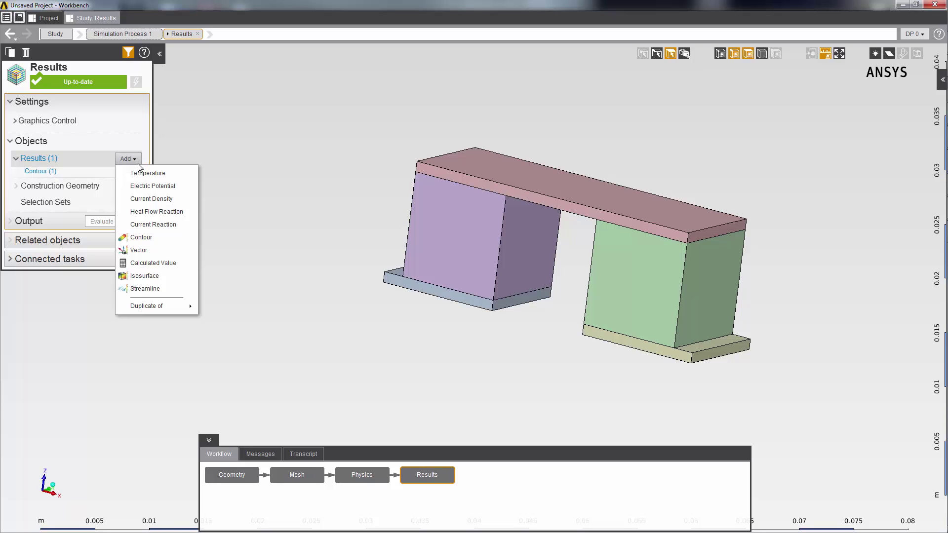
{"action": "left_click", "coordinate": [140, 187]}
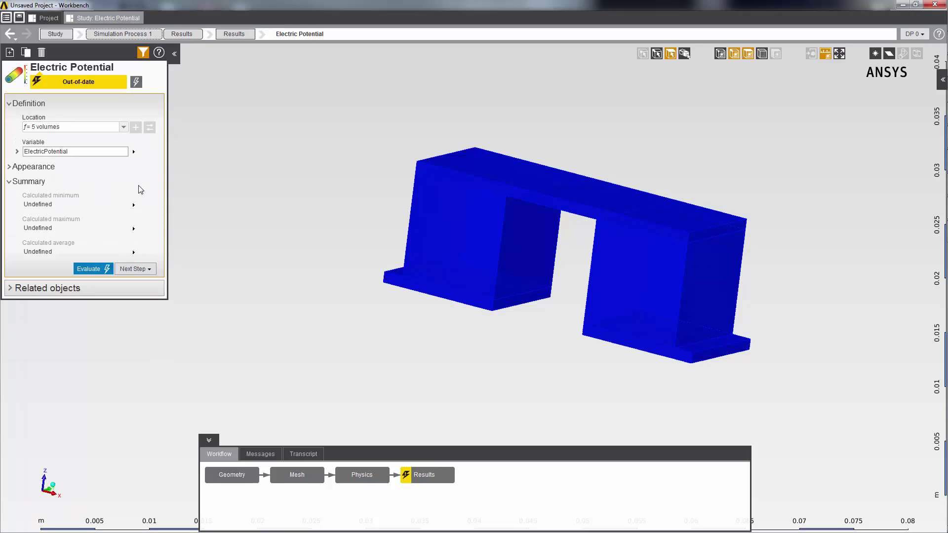
{"action": "left_click", "coordinate": [88, 269]}
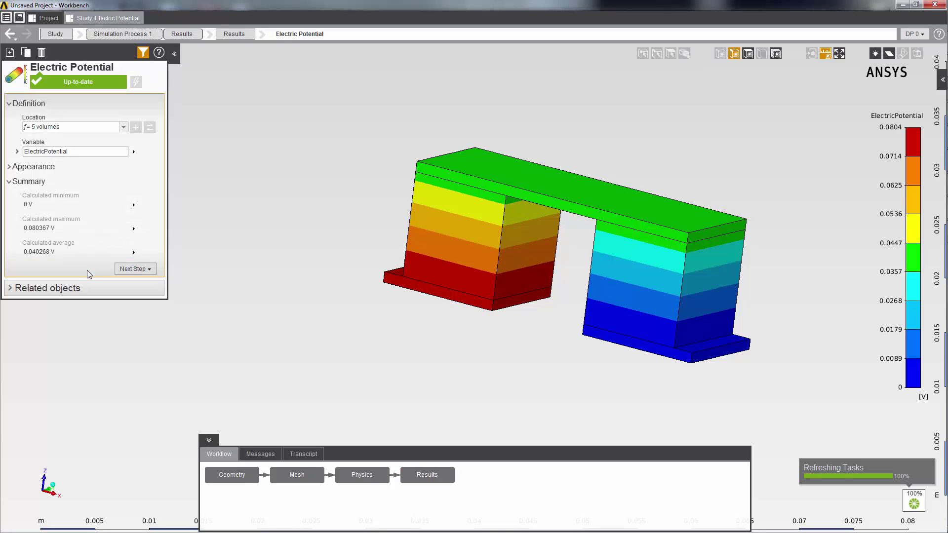